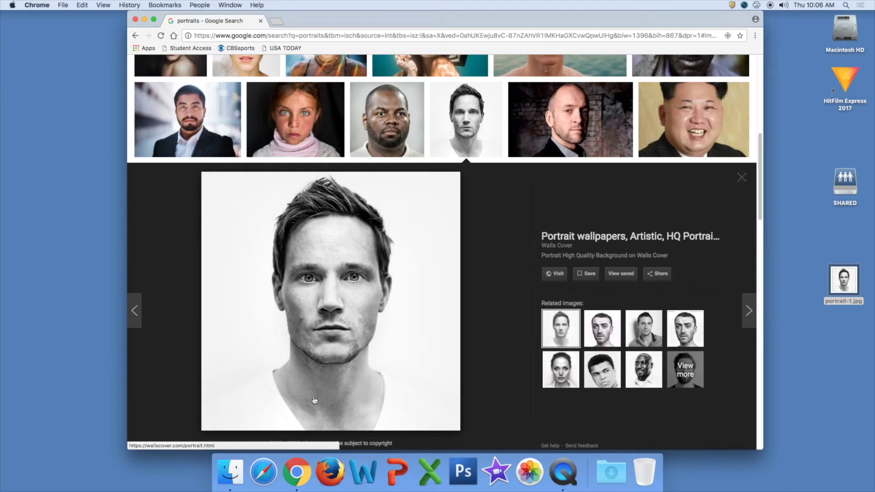
- Search Google Images for "deer" in place of the portraits search
scroll(398, 382, up, 10)
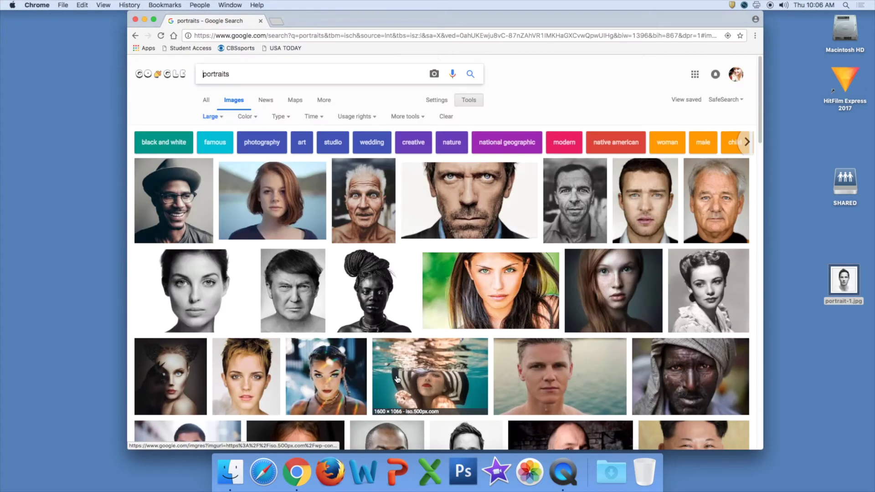
drag(261, 75, 189, 72)
text(deer)
key(Return)
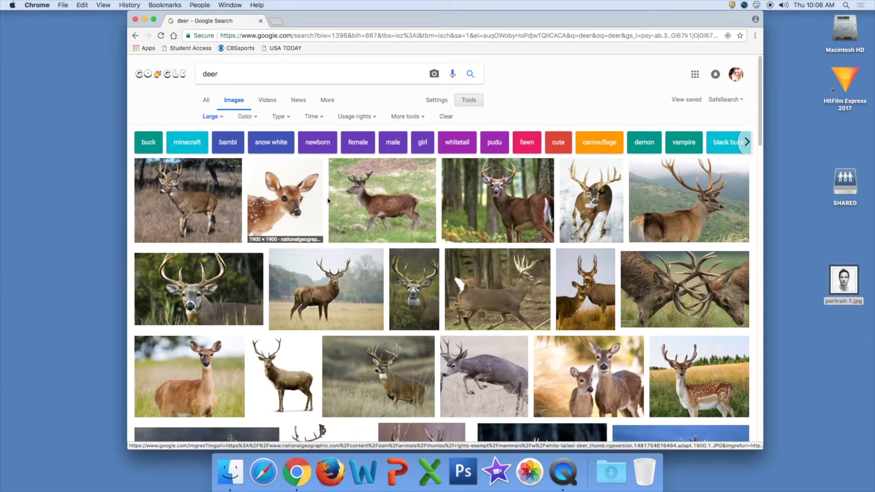
- Browse the deer results and save the National Geographic white-tailed fawn image to the desktop
scroll(478, 300, down, 5)
scroll(479, 300, down, 3)
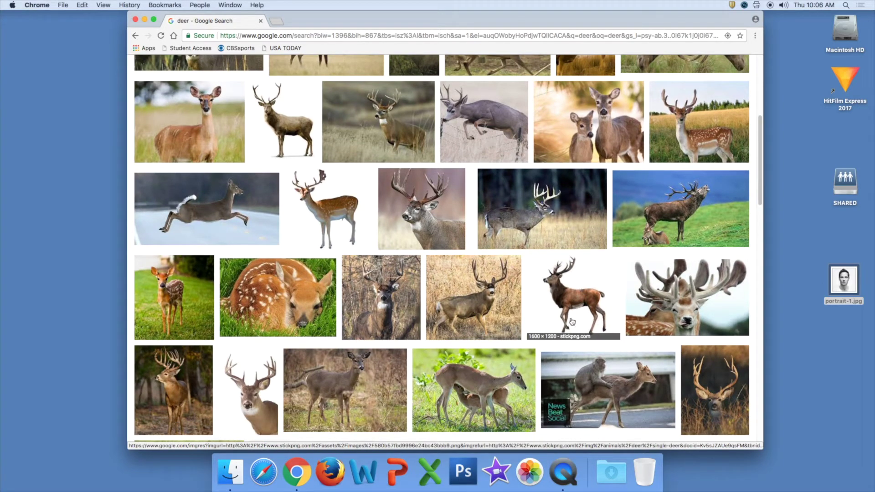
scroll(586, 292, down, 4)
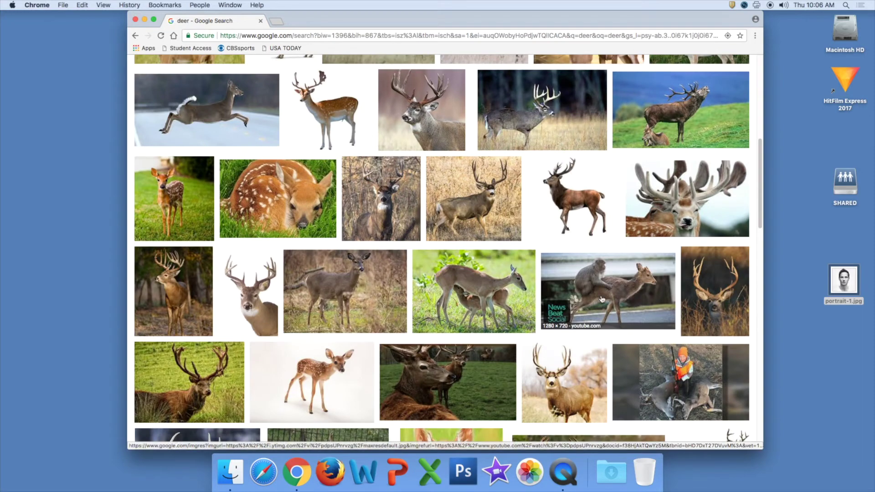
scroll(338, 299, up, 1)
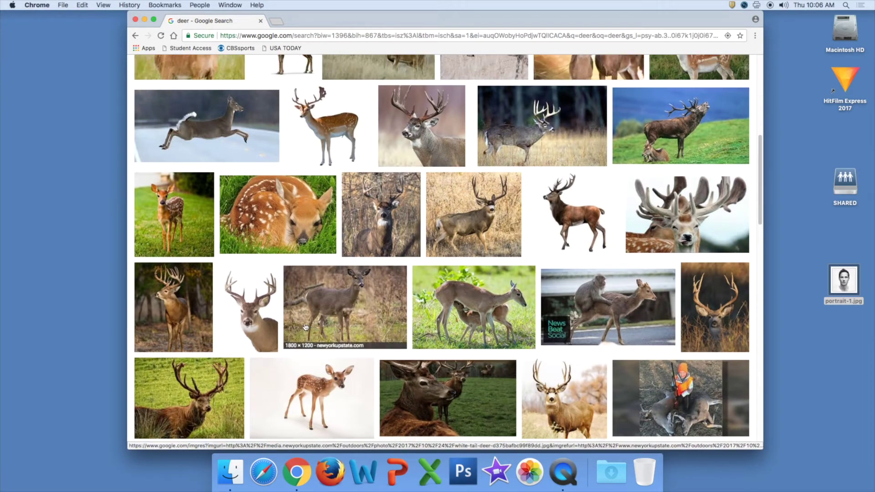
click(253, 326)
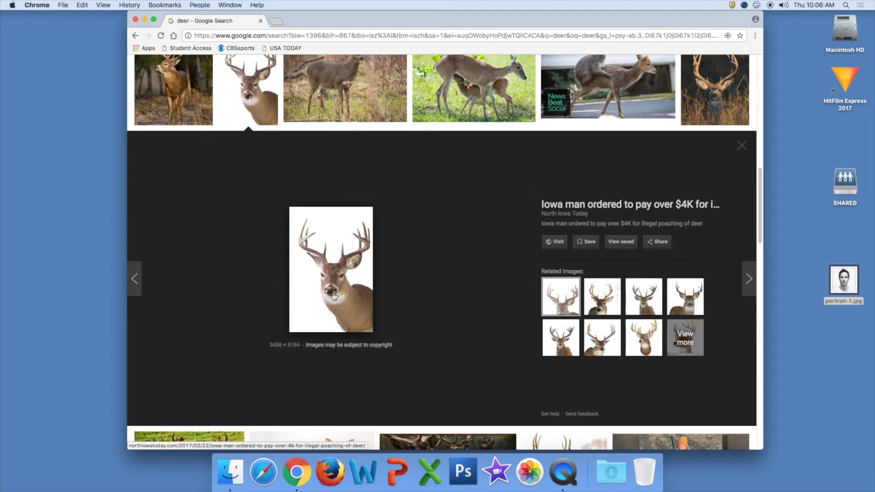
scroll(328, 298, up, 10)
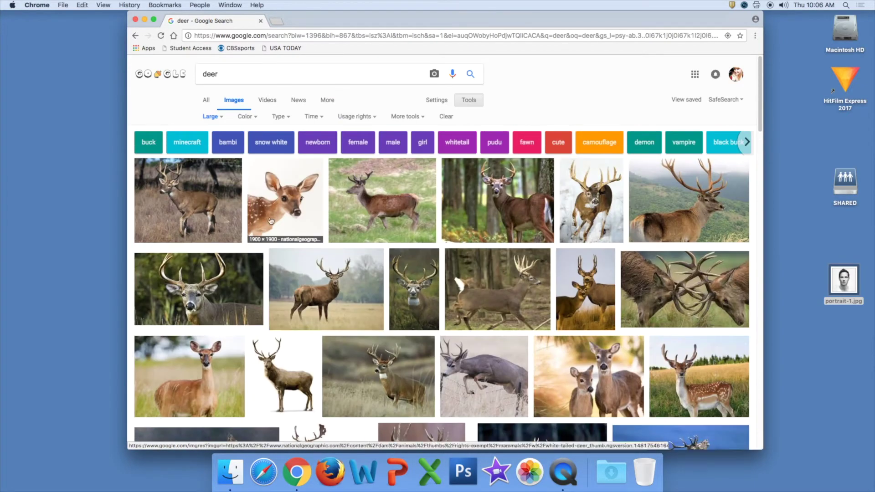
click(283, 212)
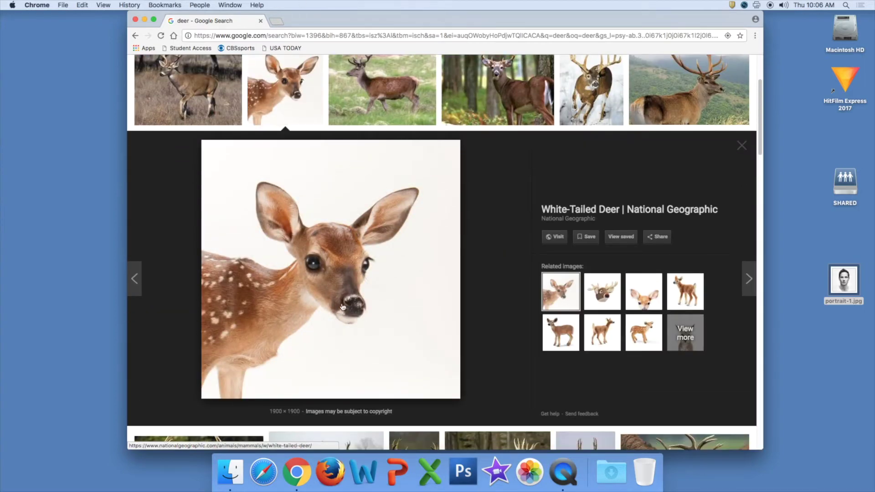
drag(337, 249, 834, 361)
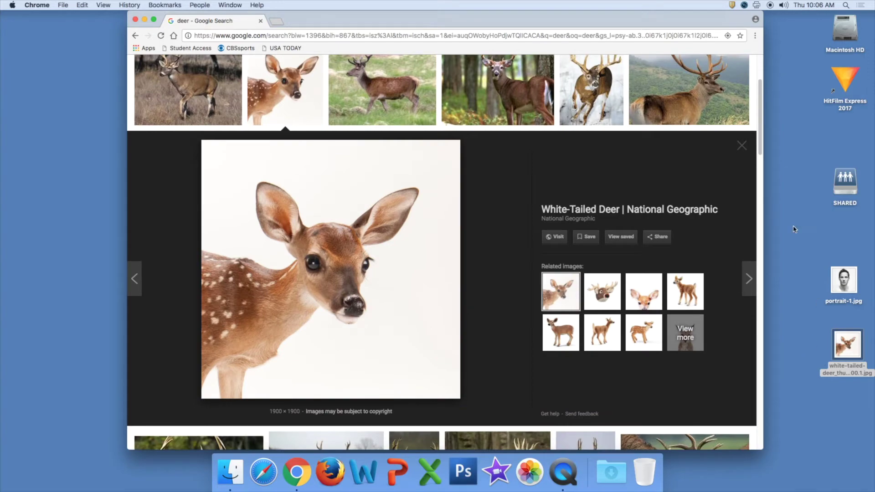
- Minimize the browser, open the portrait and fawn files from the desktop in Photoshop, and arrange their windows so both are visible
click(145, 20)
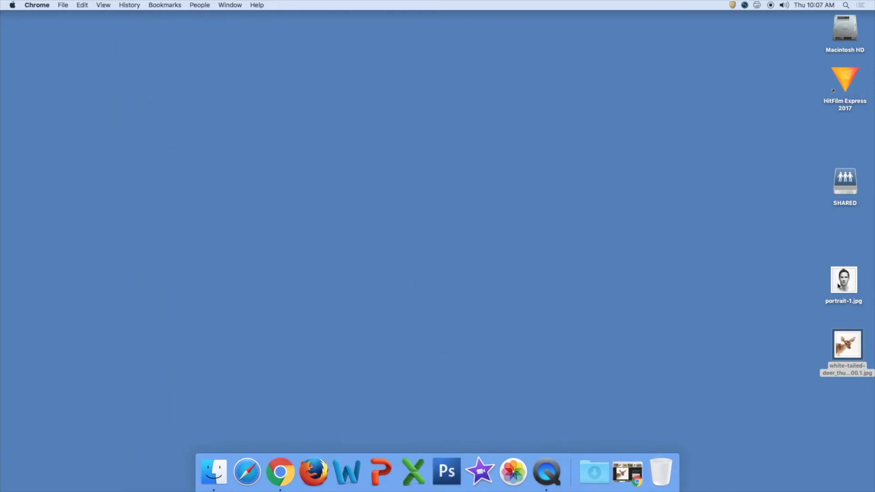
drag(777, 231, 870, 405)
drag(841, 352, 450, 474)
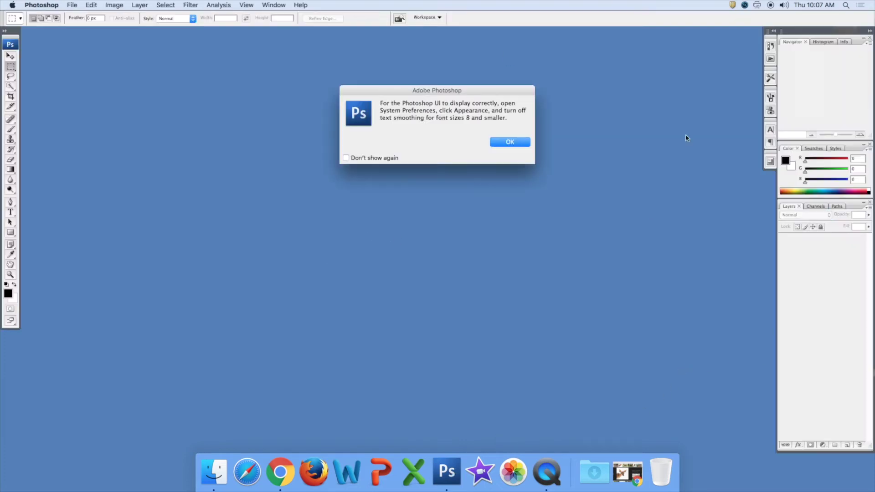
click(515, 143)
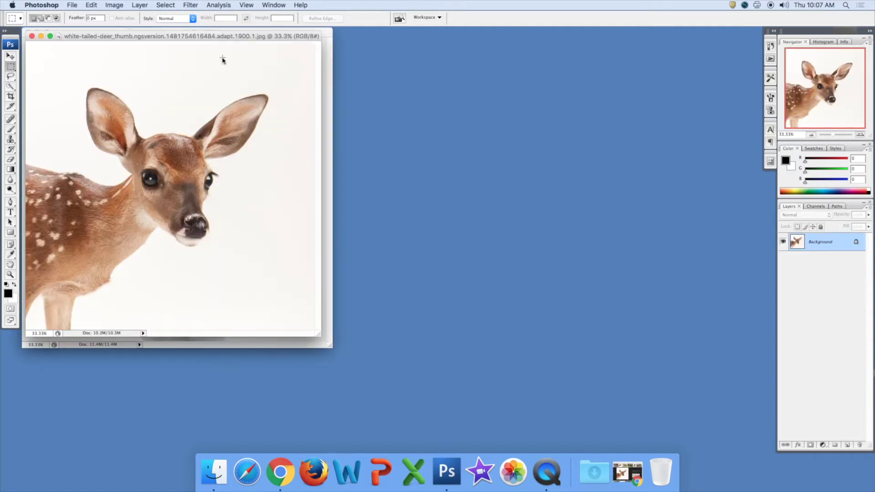
drag(196, 36, 479, 83)
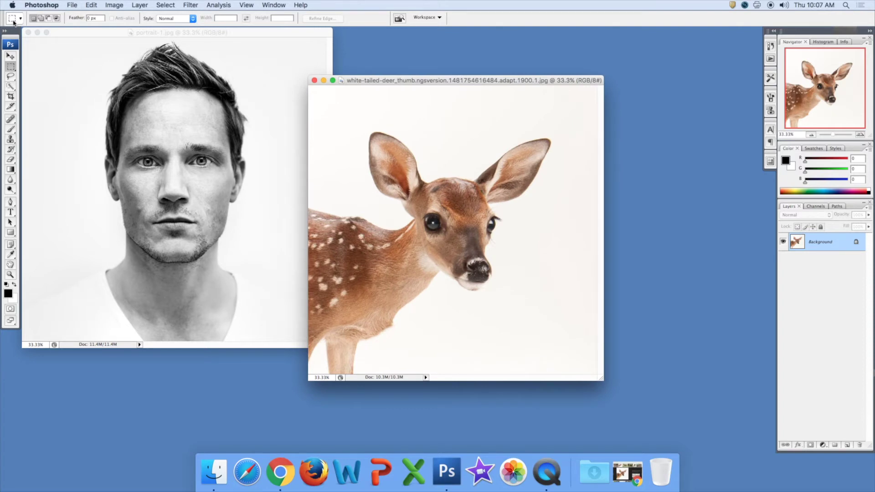
- Copy the fawn image into portrait-1.jpg as a new layer with the Move tool and position it over the man's face
click(11, 56)
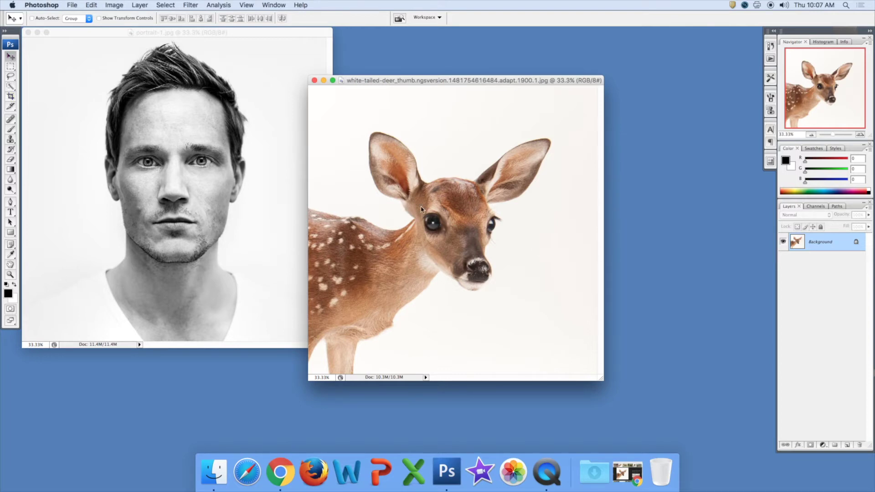
drag(439, 226, 237, 208)
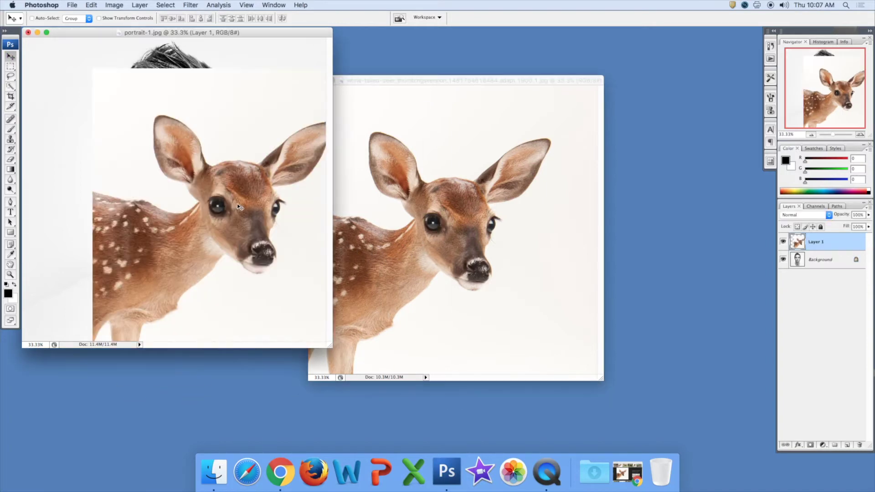
drag(252, 132, 198, 110)
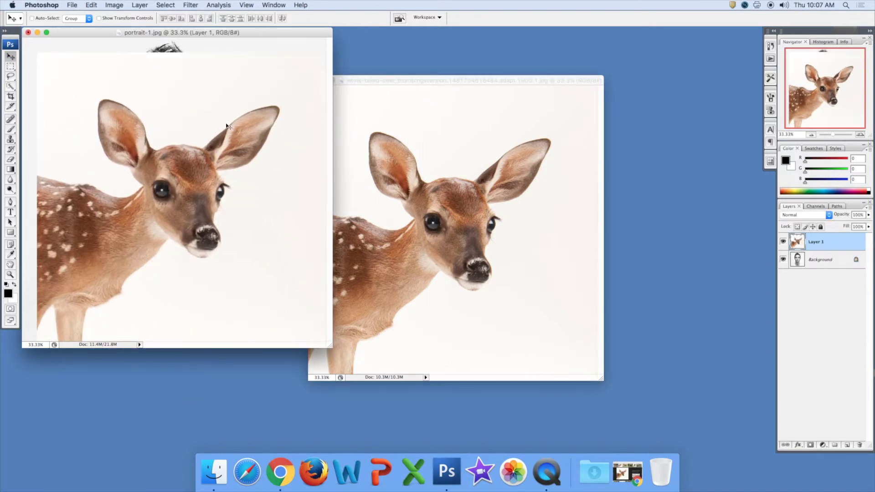
drag(197, 150, 231, 163)
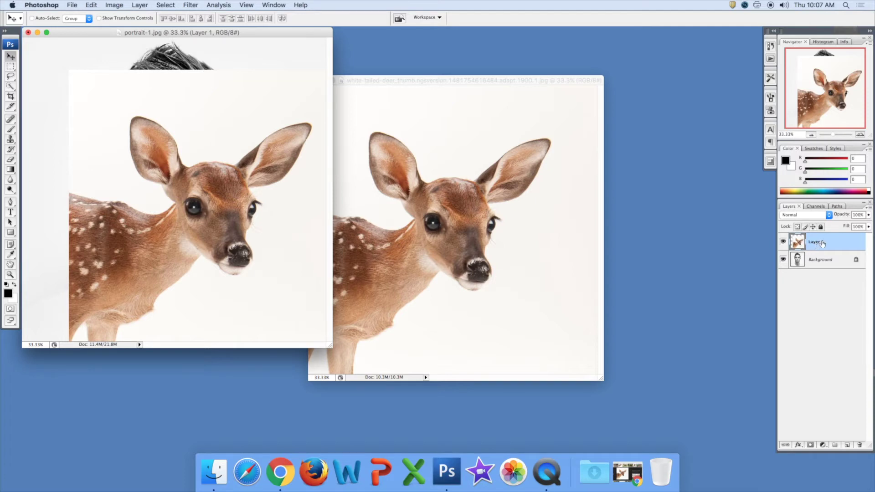
- Convert the portrait's locked Background into a regular layer named Layer 0
click(822, 266)
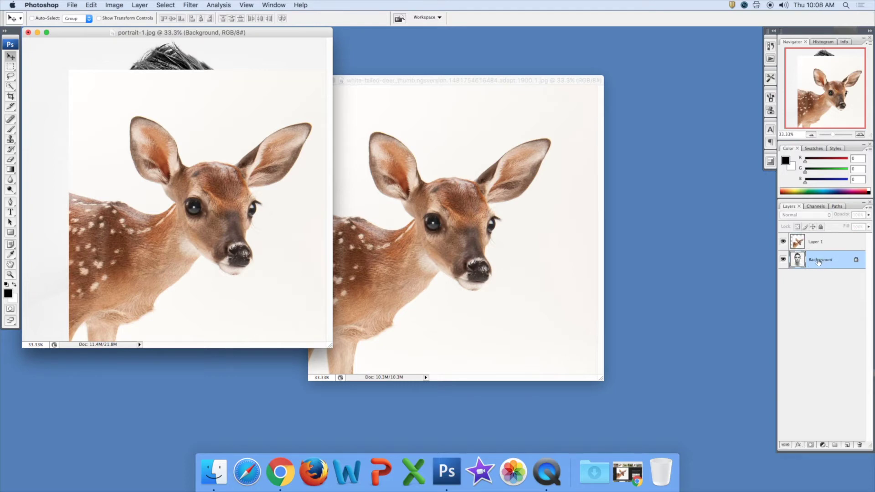
right_click(812, 261)
click(826, 258)
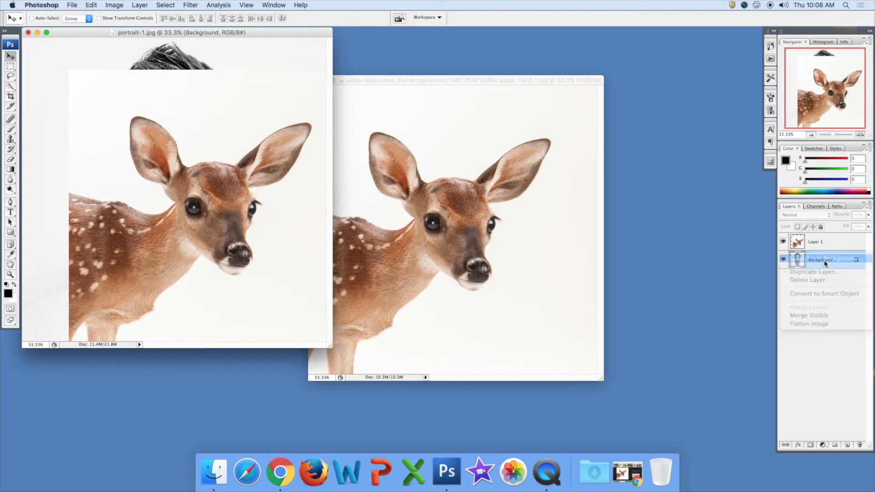
click(525, 160)
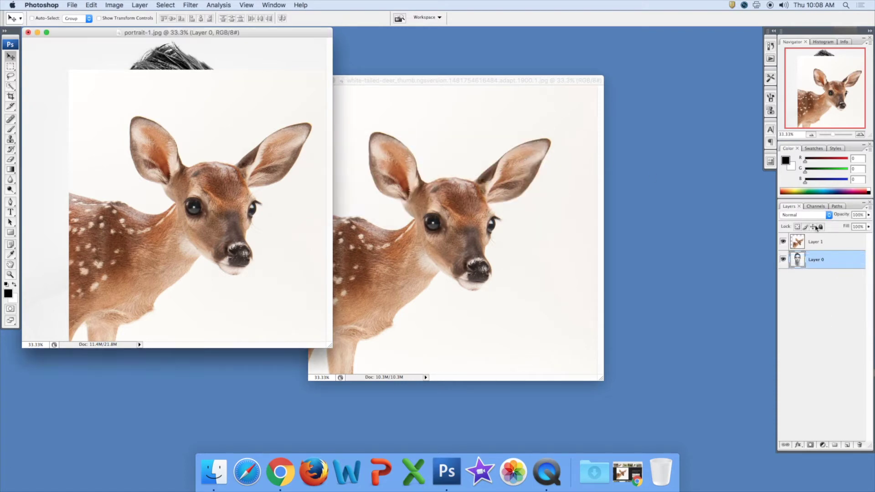
mouse_move(831, 264)
mouse_down()
mouse_move(830, 237)
mouse_move(831, 269)
mouse_up()
- Minimize the fawn document and move the portrait document window away from the tools
drag(395, 82, 420, 84)
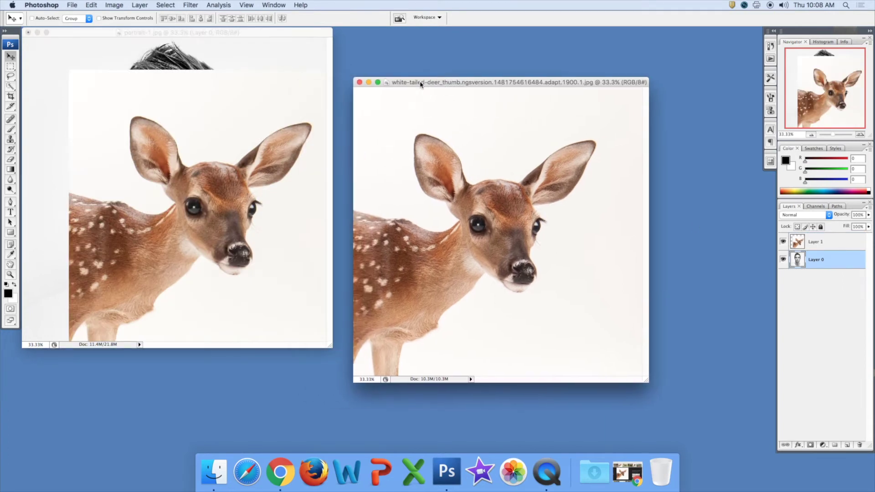
click(369, 83)
drag(227, 33, 325, 45)
mouse_move(288, 160)
mouse_down()
mouse_move(313, 172)
mouse_move(277, 160)
mouse_up()
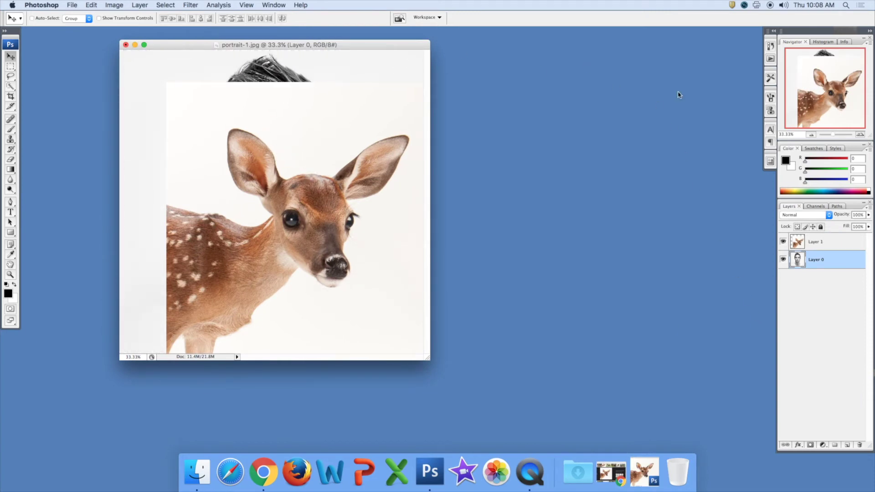
- Remove the white background around the fawn on Layer 1 using the Magic Wand at tolerance 32, and clear the selection
click(813, 239)
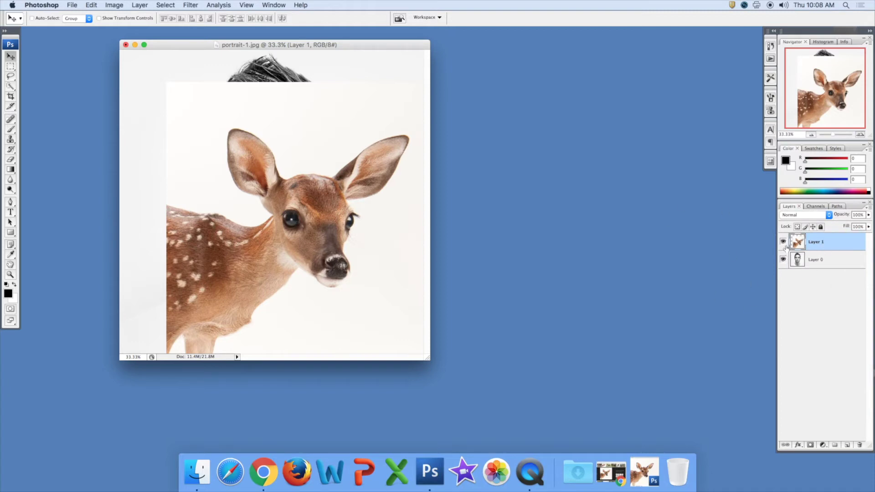
drag(274, 153, 238, 137)
drag(11, 87, 42, 97)
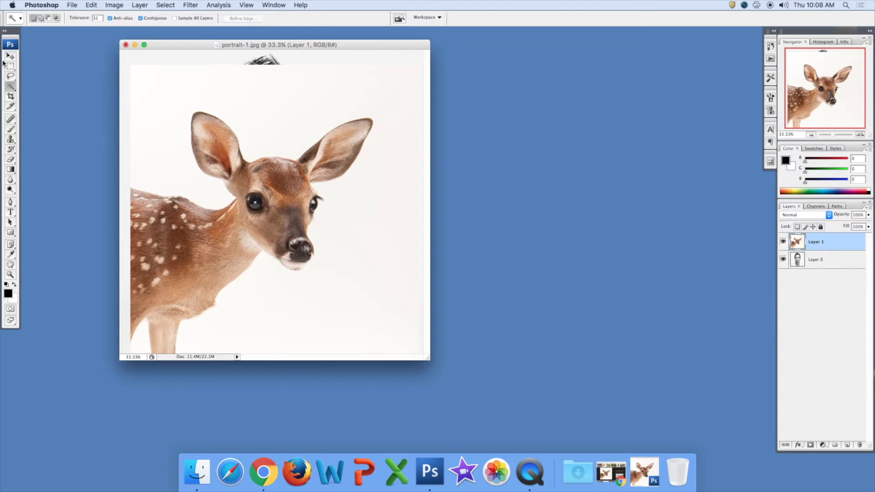
click(281, 128)
drag(11, 88, 52, 98)
key(Delete)
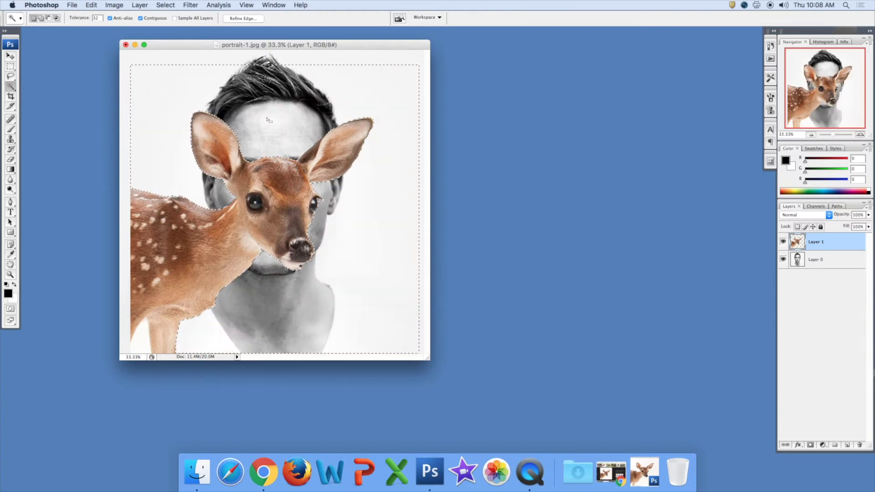
click(10, 58)
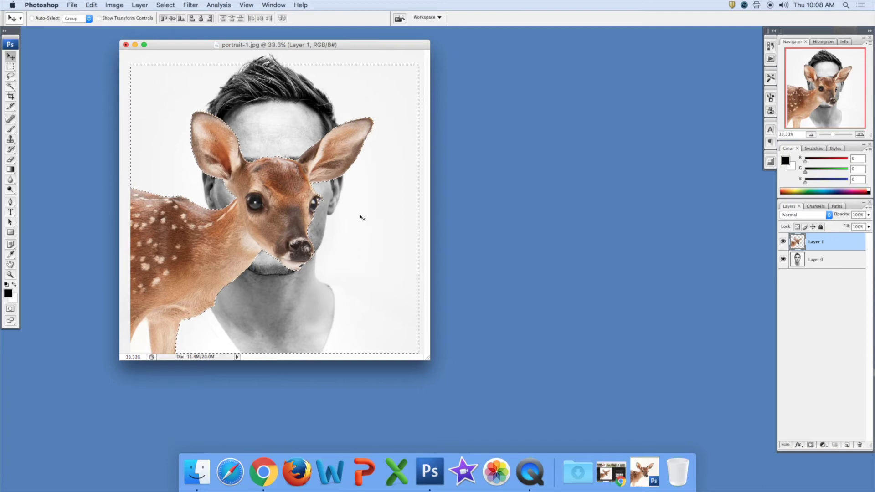
key(super+d)
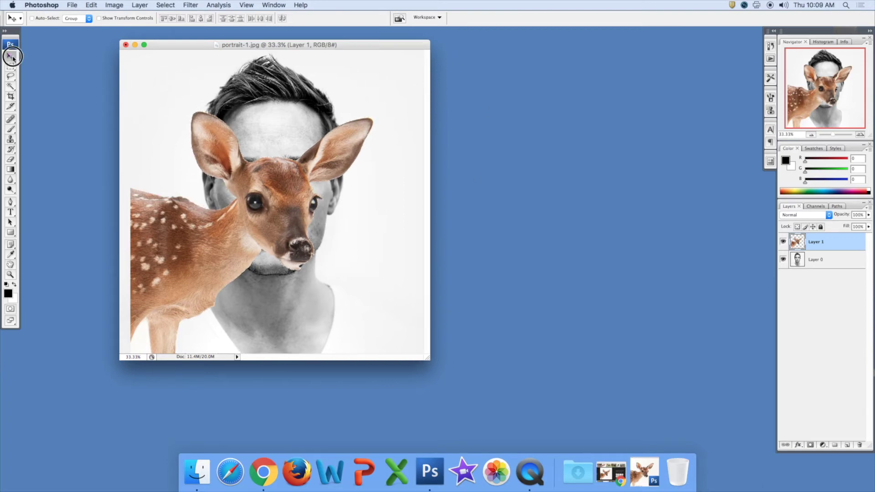
- Lower the fawn layer's opacity to about 65% and move it up so the ears sit at the top of the man's head
drag(280, 201, 275, 182)
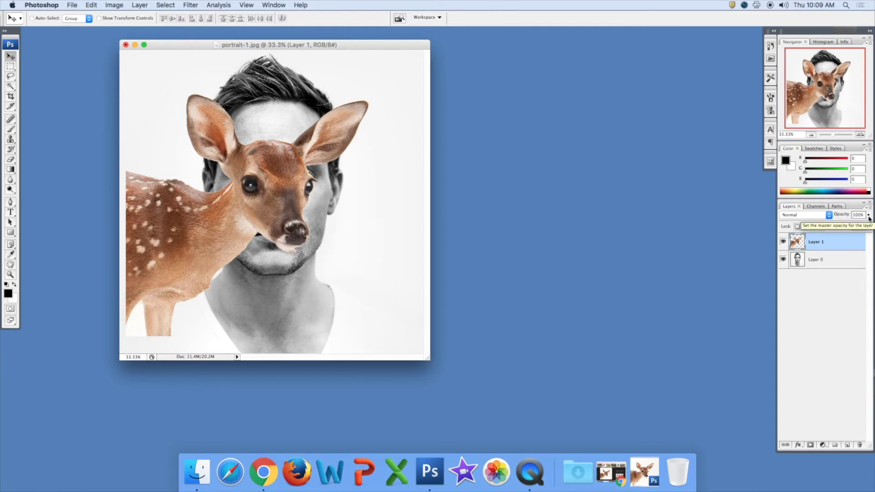
click(869, 215)
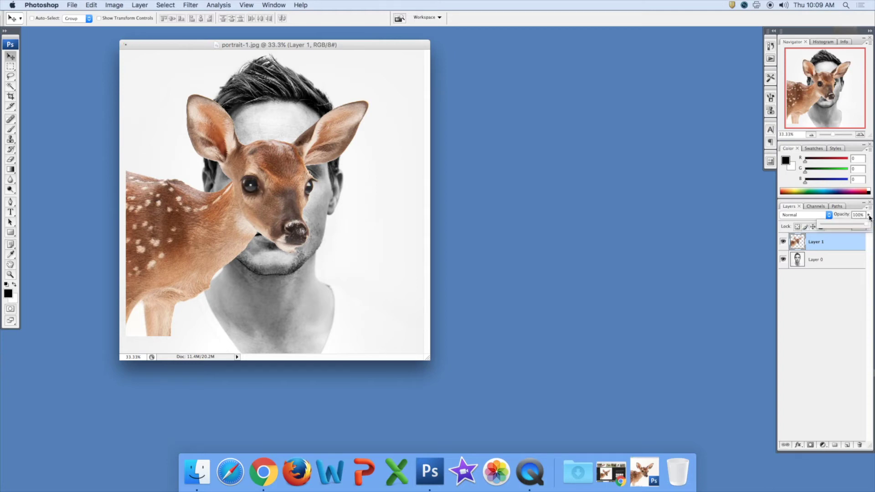
drag(868, 226, 854, 226)
drag(275, 194, 275, 136)
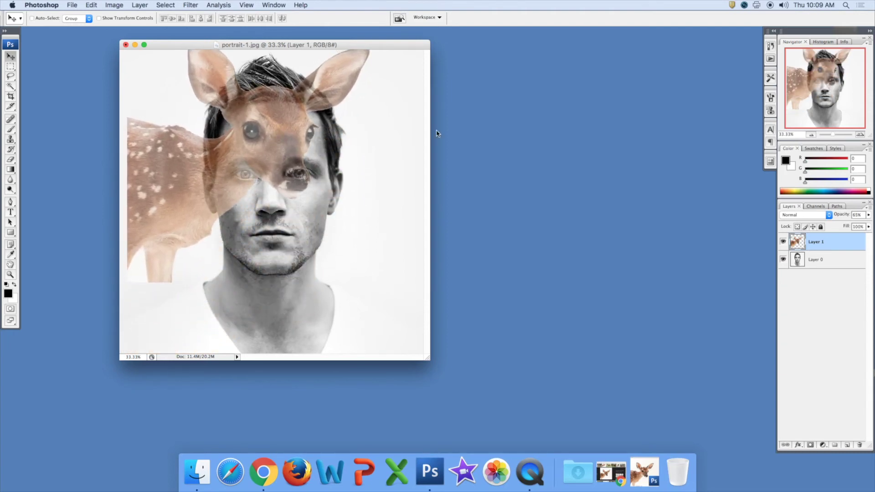
- Erase the fawn's face and body with an Eraser brush of about 313 px, keeping only the two ears
click(10, 159)
click(59, 18)
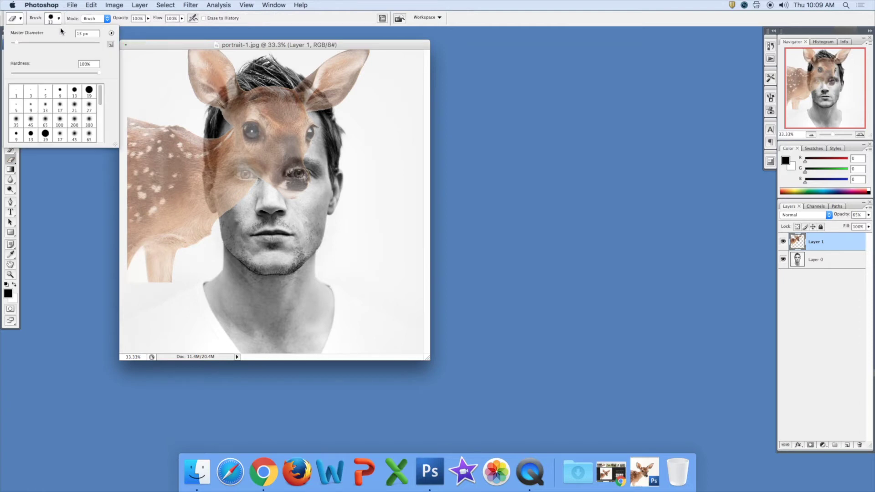
drag(19, 44, 82, 45)
mouse_move(292, 173)
mouse_down()
mouse_move(275, 105)
mouse_move(295, 132)
mouse_move(270, 125)
mouse_move(255, 103)
mouse_move(235, 149)
mouse_move(256, 220)
mouse_move(229, 182)
mouse_move(222, 144)
mouse_move(230, 223)
mouse_move(168, 136)
mouse_move(205, 200)
mouse_move(191, 150)
mouse_move(167, 207)
mouse_move(172, 250)
mouse_move(161, 263)
mouse_move(124, 249)
mouse_move(141, 109)
mouse_up()
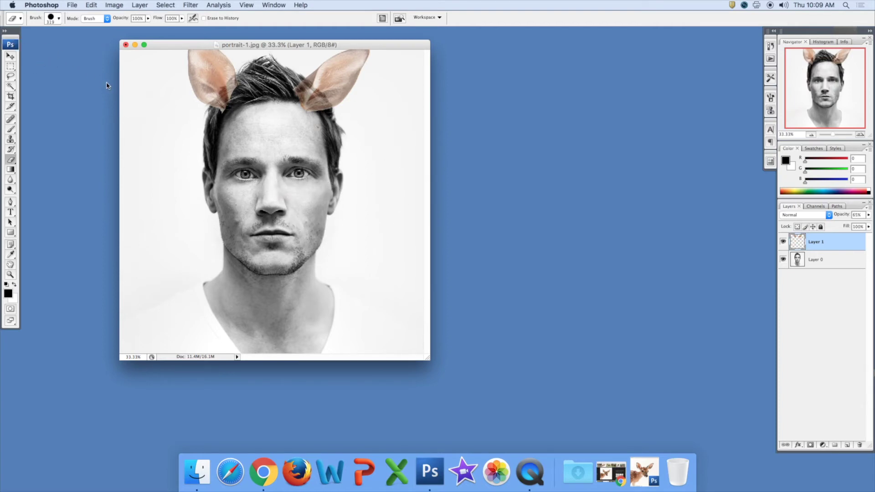
- Restore the minimized fawn document and copy its image into the portrait as a second fawn layer
click(11, 57)
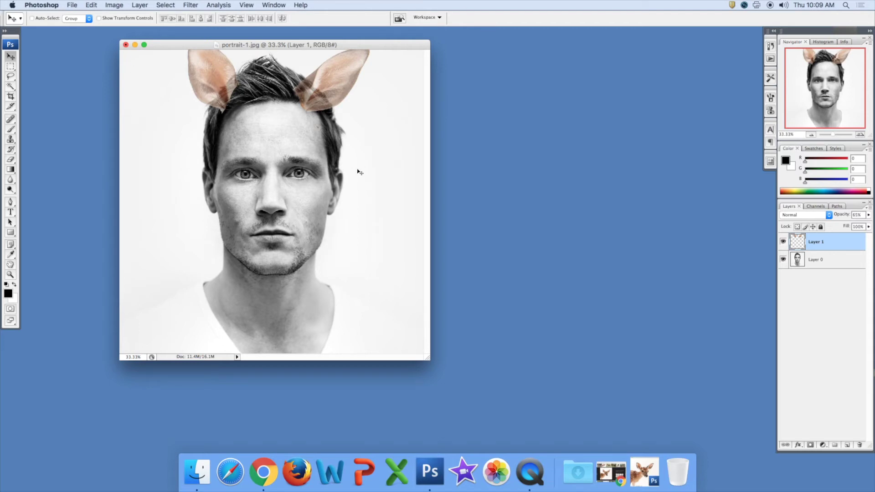
drag(386, 44, 352, 55)
click(836, 232)
drag(841, 345, 430, 471)
click(672, 352)
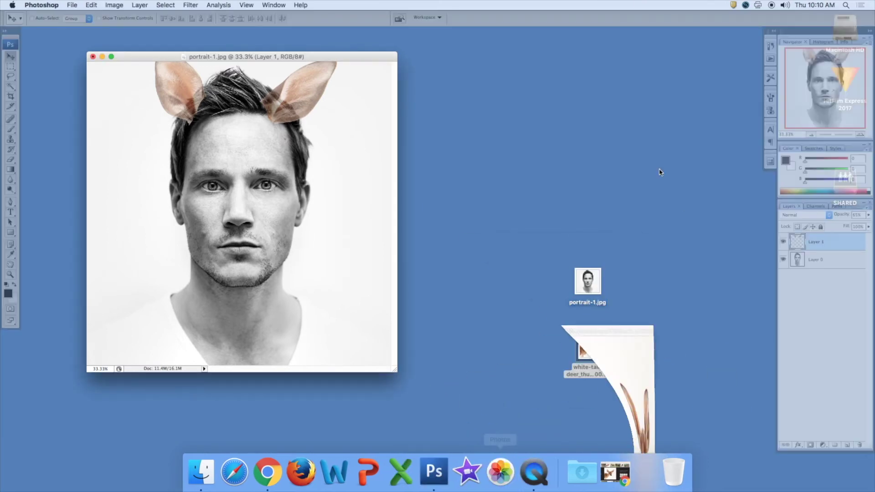
drag(492, 226, 257, 208)
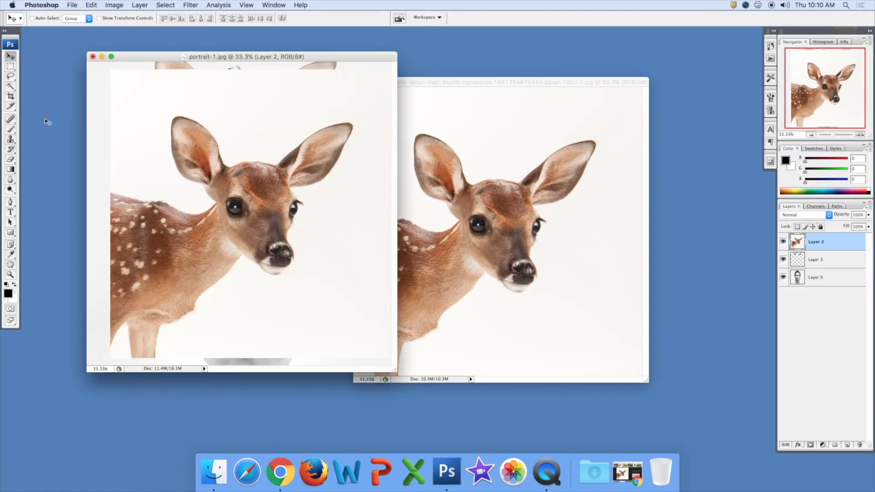
- Remove the white background around the fawn on Layer 2 using the Magic Wand at tolerance 32, and clear the selection
click(10, 89)
click(261, 110)
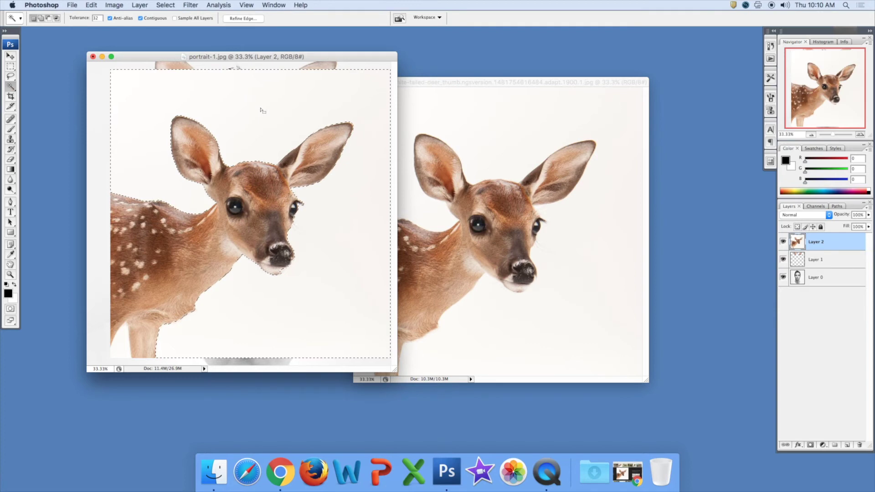
key(Delete)
key(v)
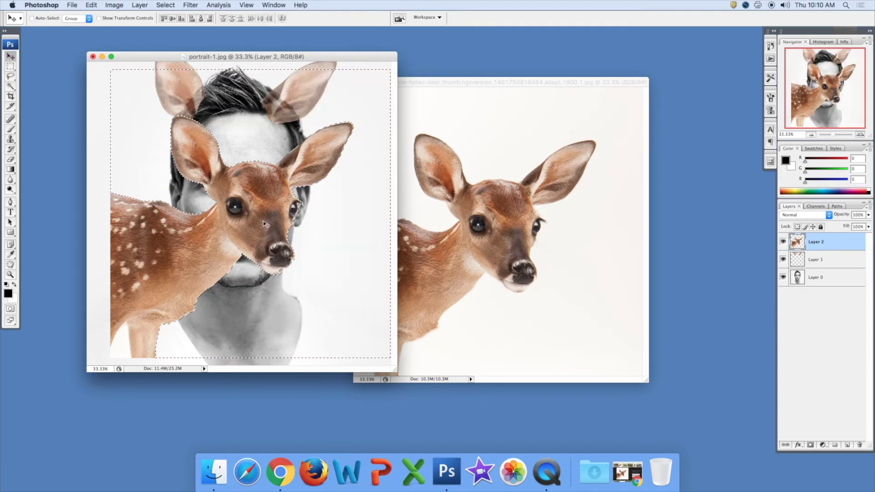
key(super+d)
- Erase the second fawn's head, keeping its spotted body, and move the body over the man's lower face and neck
drag(255, 196, 281, 194)
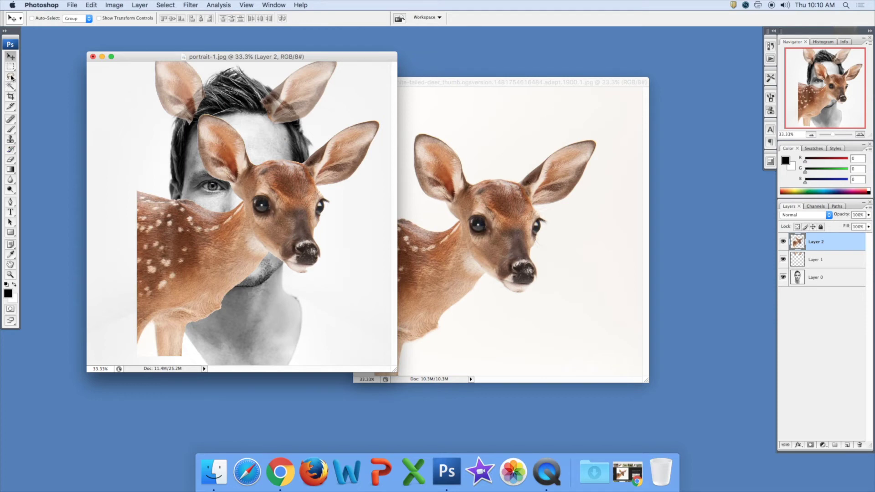
click(10, 160)
mouse_move(246, 201)
mouse_down()
mouse_move(228, 151)
mouse_move(273, 283)
mouse_move(305, 190)
mouse_move(338, 201)
mouse_move(371, 130)
mouse_move(256, 151)
mouse_move(215, 127)
mouse_move(263, 164)
mouse_move(285, 156)
mouse_move(238, 98)
mouse_up()
click(11, 56)
drag(185, 267, 238, 304)
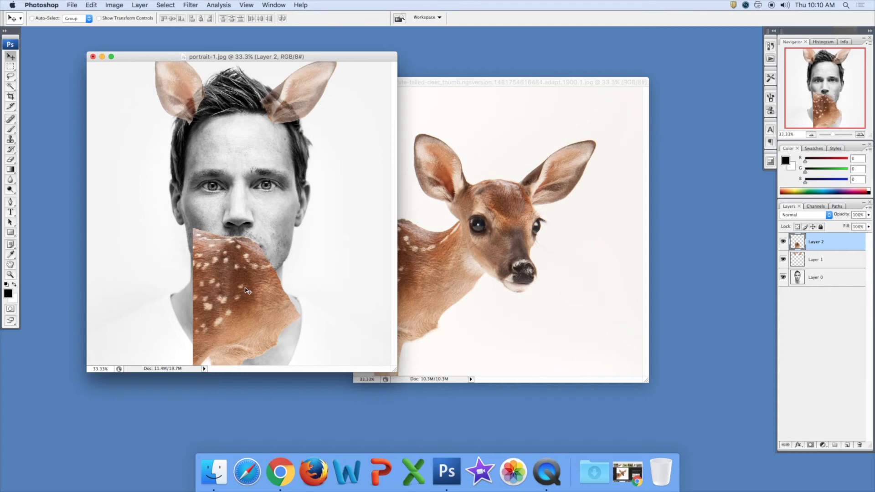
- Enlarge the spotted body with Free Transform to 147.7% width and position it over the man's face and neck
key(super+t)
drag(193, 105, 80, 1)
drag(149, 217, 241, 227)
drag(171, 177, 144, 180)
drag(228, 209, 256, 213)
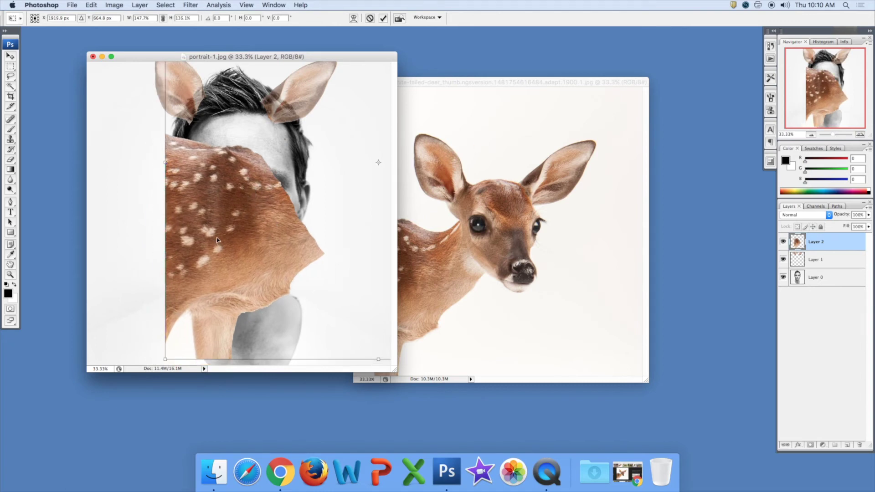
drag(211, 171, 212, 177)
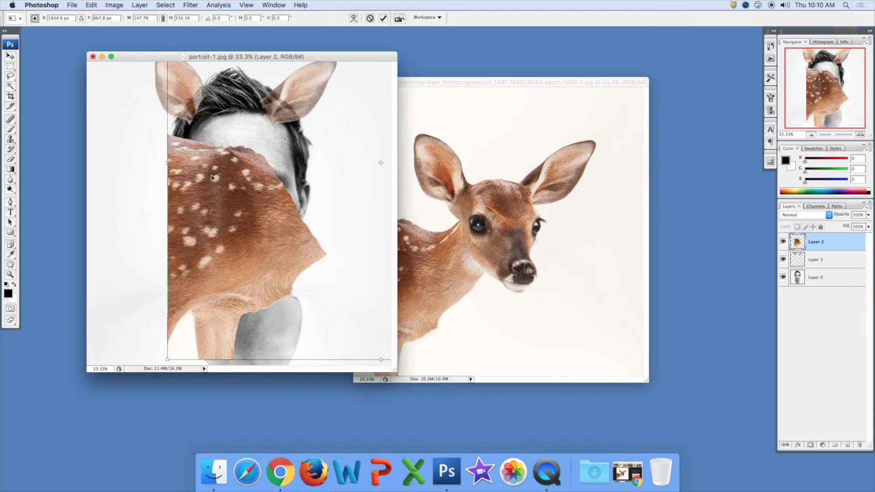
key(Return)
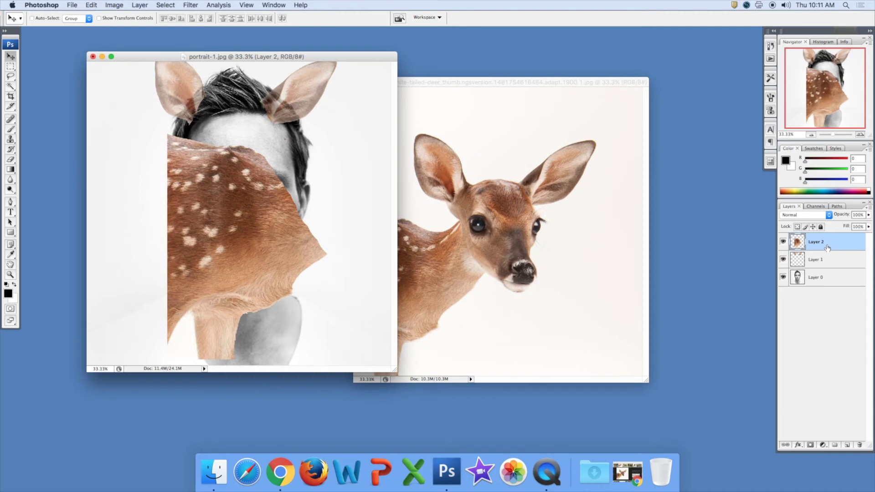
- Lower Layer 2's opacity to 69% and erase the fur extending beyond the outline of the man's face and neck
click(869, 216)
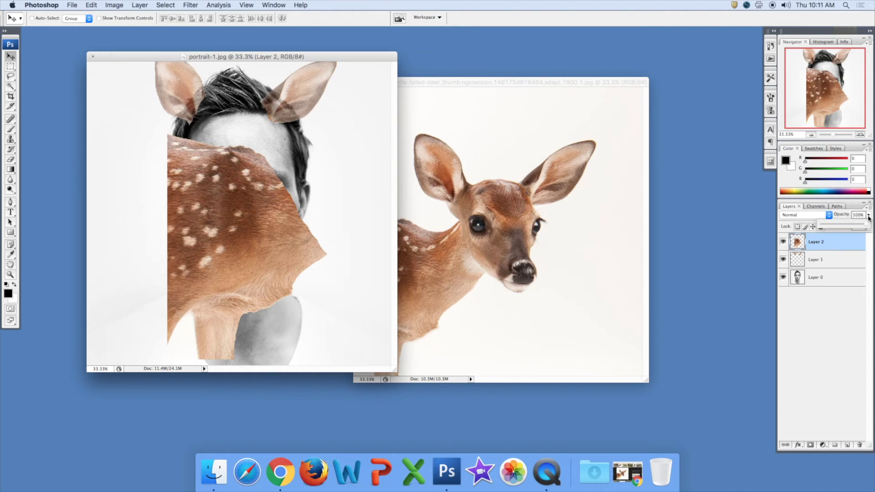
drag(867, 228, 854, 228)
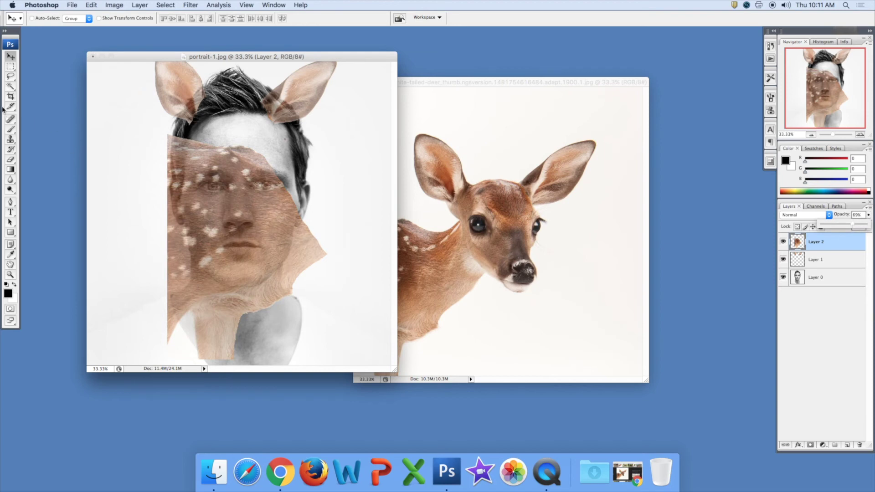
click(10, 160)
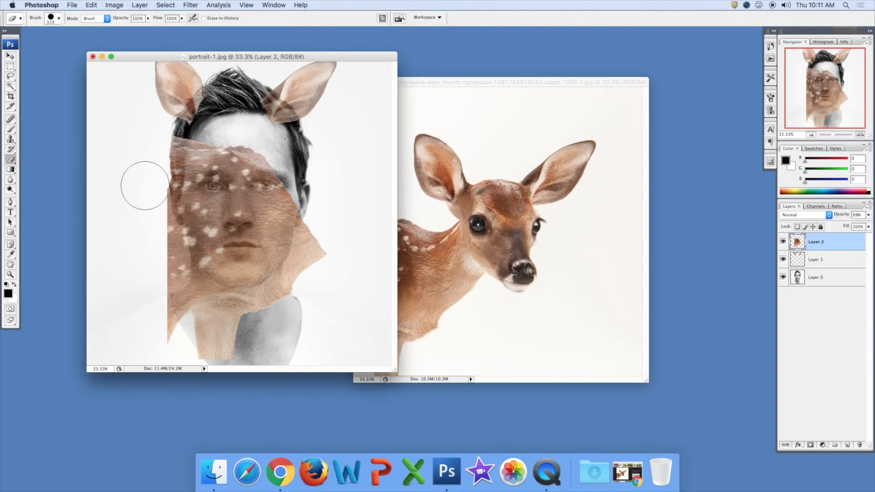
mouse_move(163, 239)
mouse_down()
mouse_move(164, 269)
mouse_move(152, 276)
mouse_up()
mouse_move(323, 235)
mouse_down()
mouse_move(307, 275)
mouse_move(319, 254)
mouse_up()
mouse_move(228, 342)
mouse_down()
mouse_move(210, 350)
mouse_move(212, 359)
mouse_move(186, 346)
mouse_move(172, 353)
mouse_move(272, 352)
mouse_up()
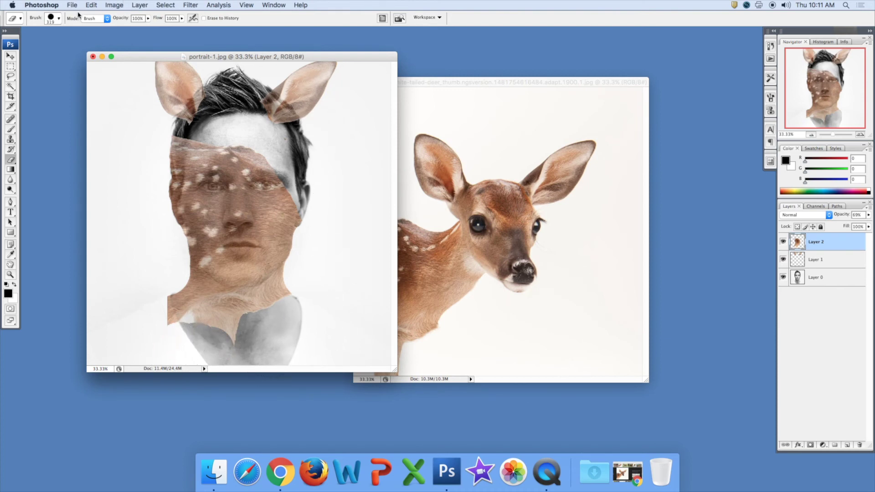
- Erase the fur's edges across the forehead, eye, cheek and neck with a 74 px leaf-shaped Eraser brush for a scattered transition
click(59, 18)
drag(101, 105, 101, 123)
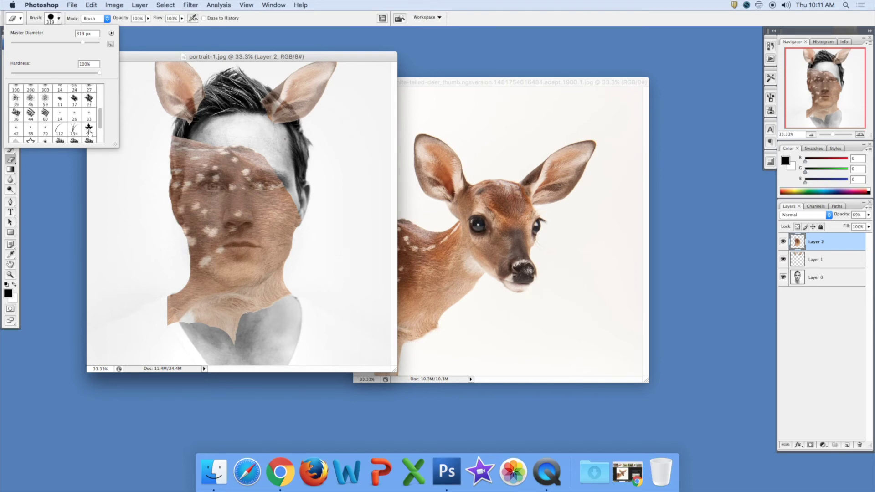
click(90, 130)
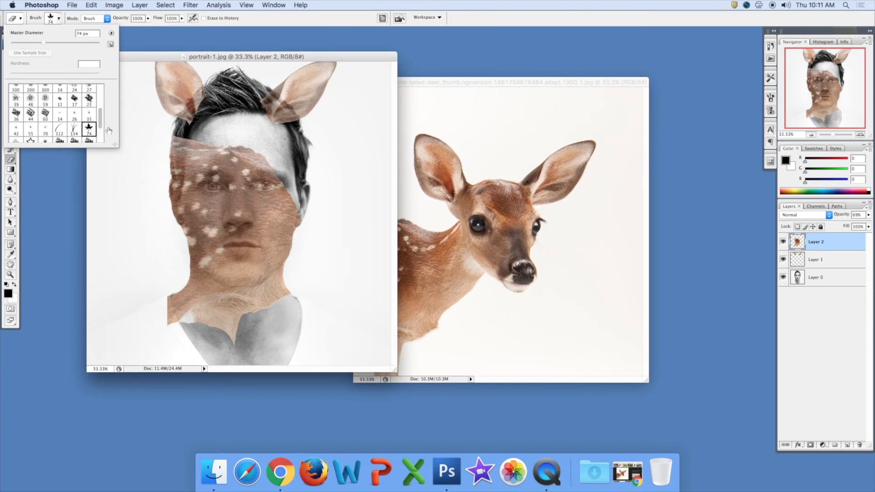
click(257, 154)
drag(257, 154, 179, 143)
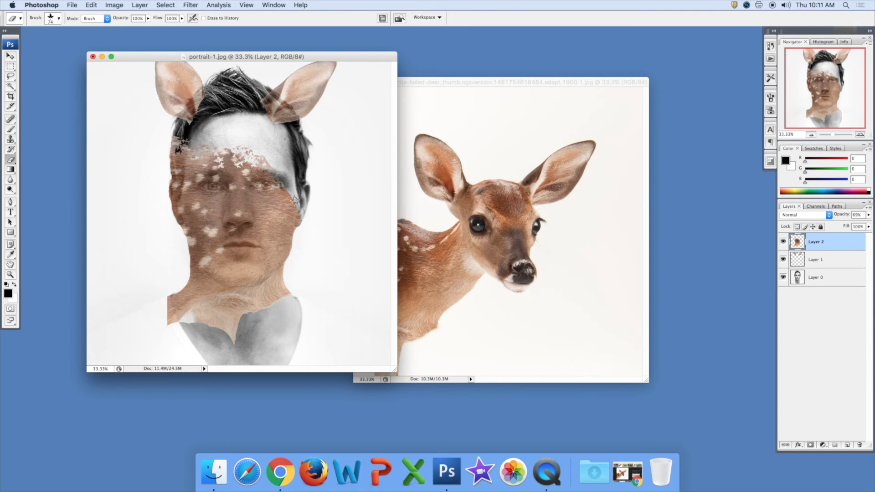
mouse_move(272, 183)
mouse_down()
mouse_move(252, 200)
mouse_move(256, 185)
mouse_move(255, 201)
mouse_move(291, 192)
mouse_move(298, 221)
mouse_up()
mouse_move(253, 310)
mouse_down()
mouse_move(232, 335)
mouse_move(212, 335)
mouse_move(169, 322)
mouse_move(165, 299)
mouse_up()
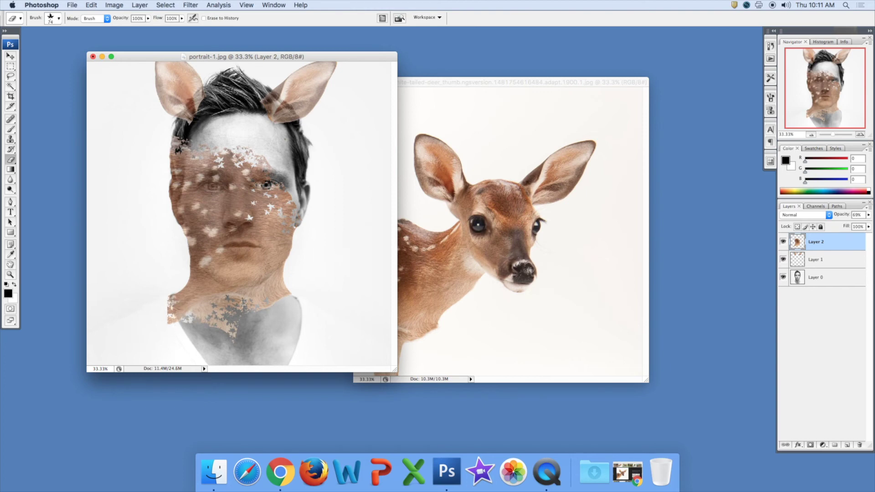
drag(246, 294, 241, 321)
mouse_move(226, 326)
mouse_down()
mouse_move(162, 324)
mouse_move(182, 321)
mouse_up()
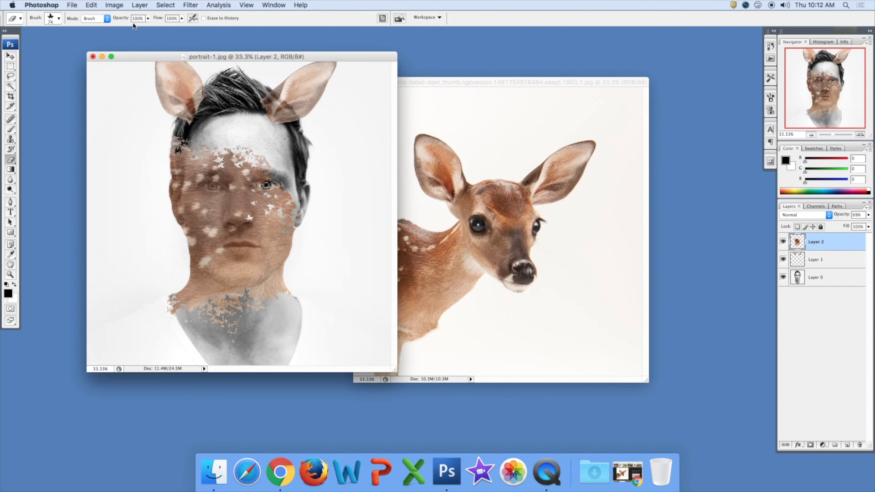
click(118, 8)
mouse_move(129, 31)
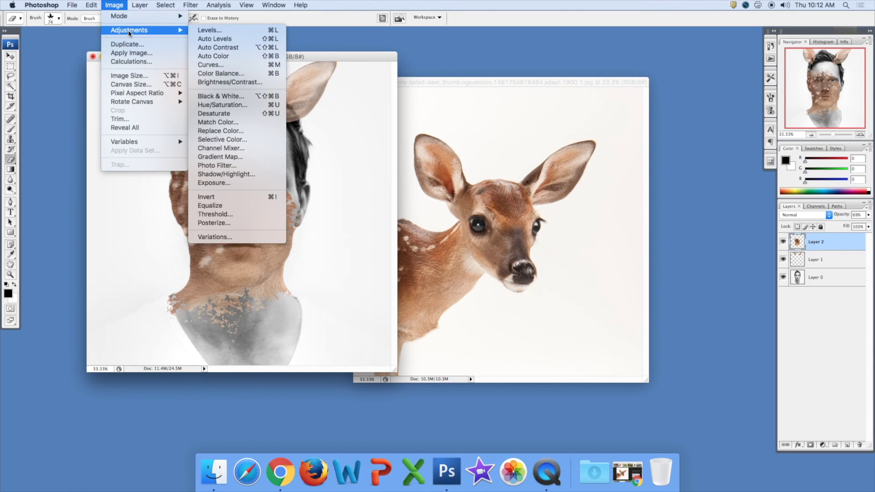
click(241, 97)
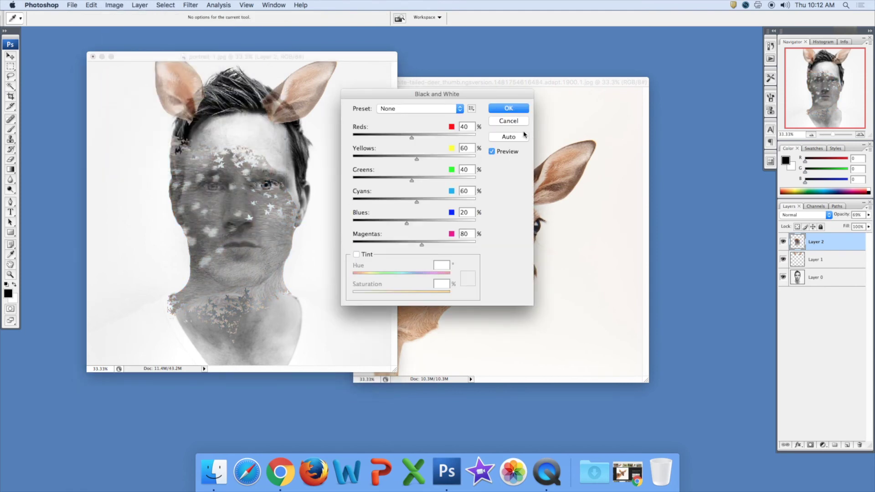
click(509, 122)
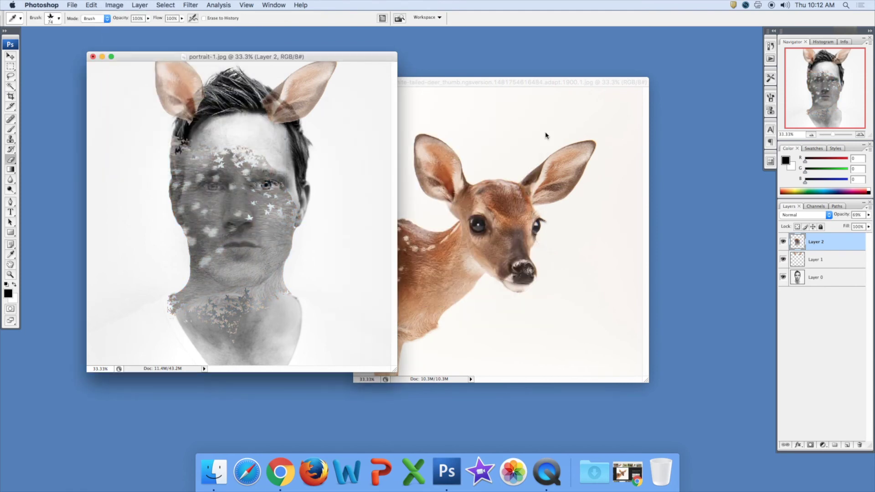
click(104, 6)
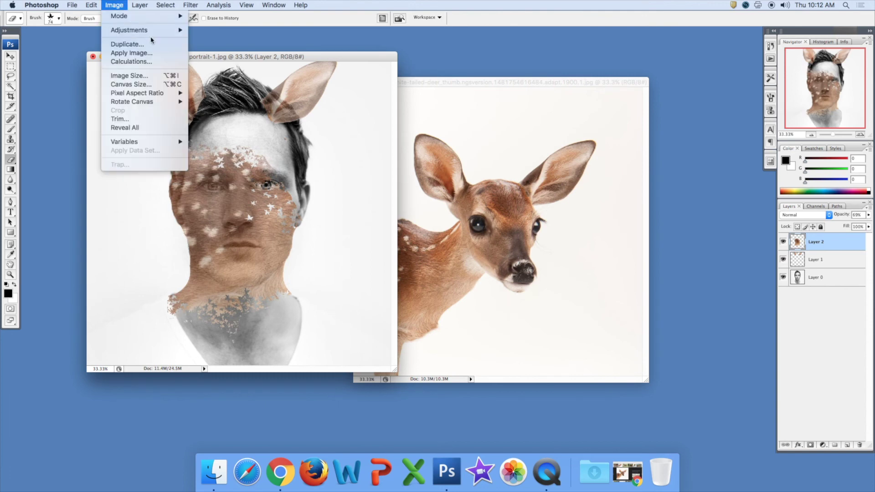
mouse_move(148, 30)
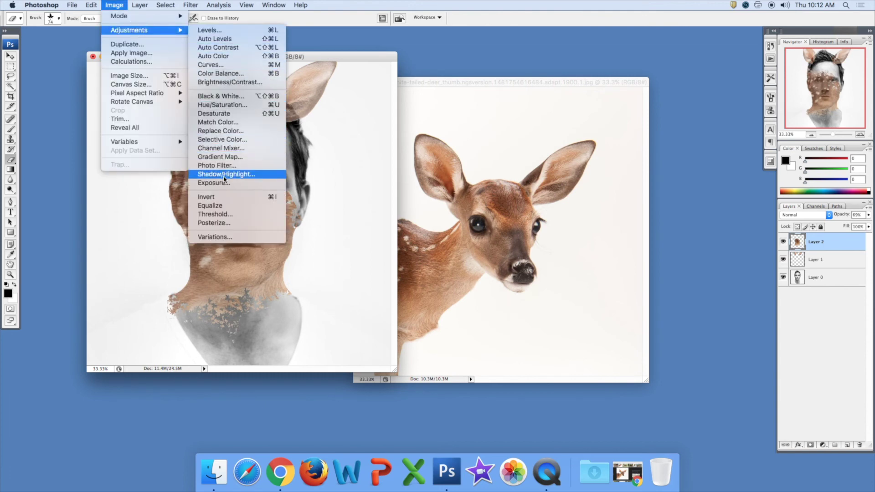
click(147, 261)
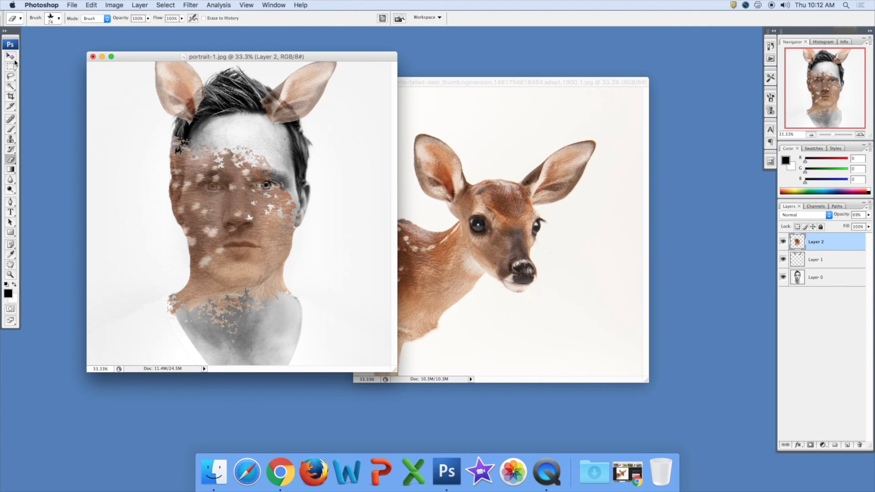
- Begin saving the composite under a new name, naming the file "deer in the headlights" on the Desktop
click(73, 6)
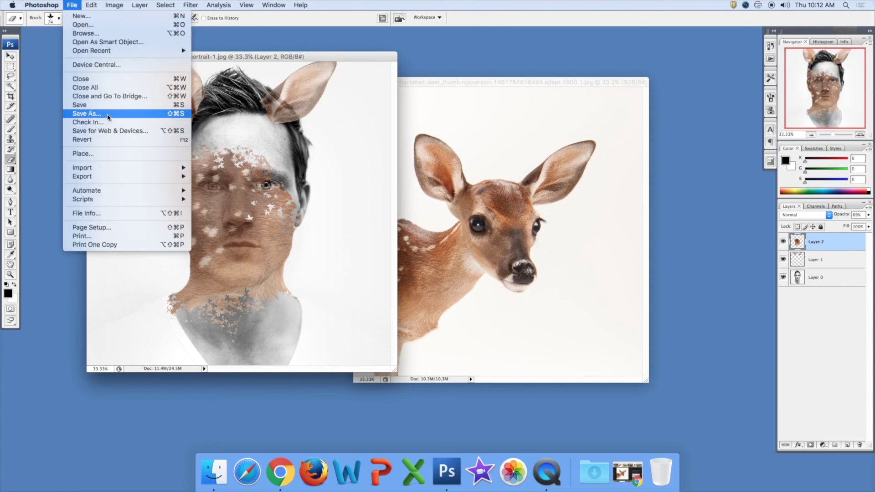
click(108, 117)
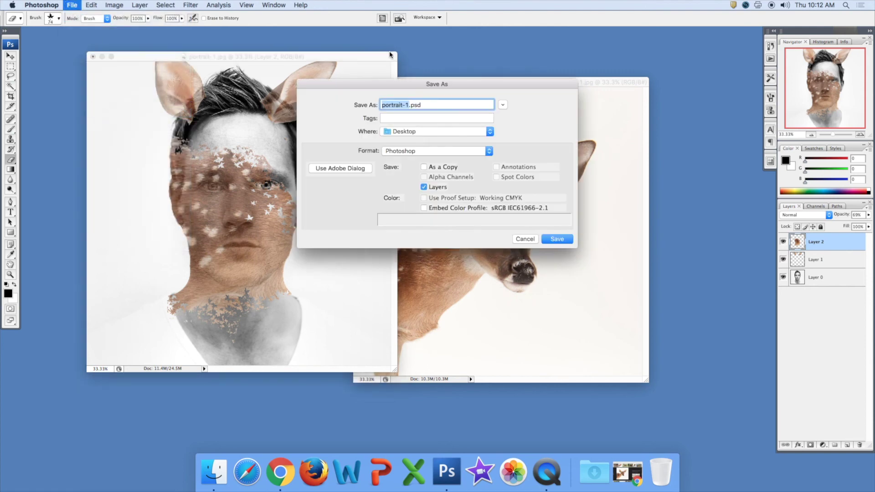
text(man and deer)
key(BackSpace)
key(BackSpace)
key(BackSpace)
key(BackSpace)
key(BackSpace)
key(BackSpace)
key(BackSpace)
key(BackSpace)
key(BackSpace)
key(BackSpace)
key(BackSpace)
text(deer in the headlights)
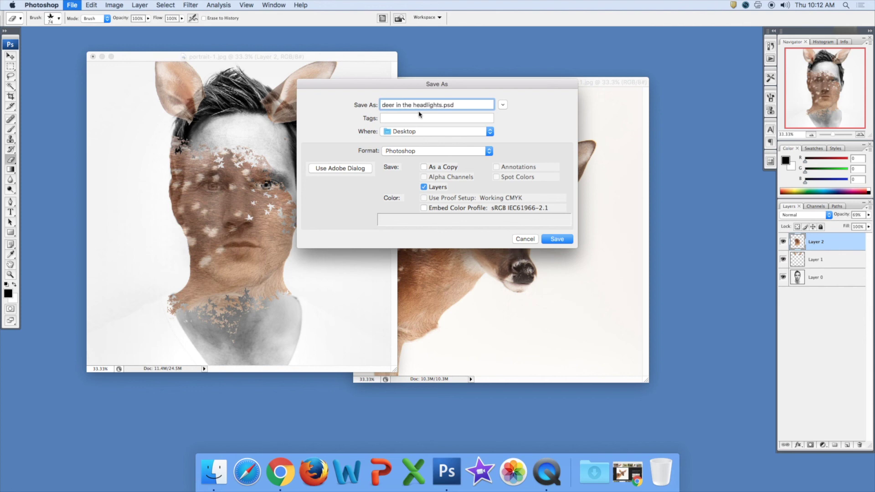
- Save the file in JPEG format with High quality 8 and the Baseline ("Standard") option
click(422, 156)
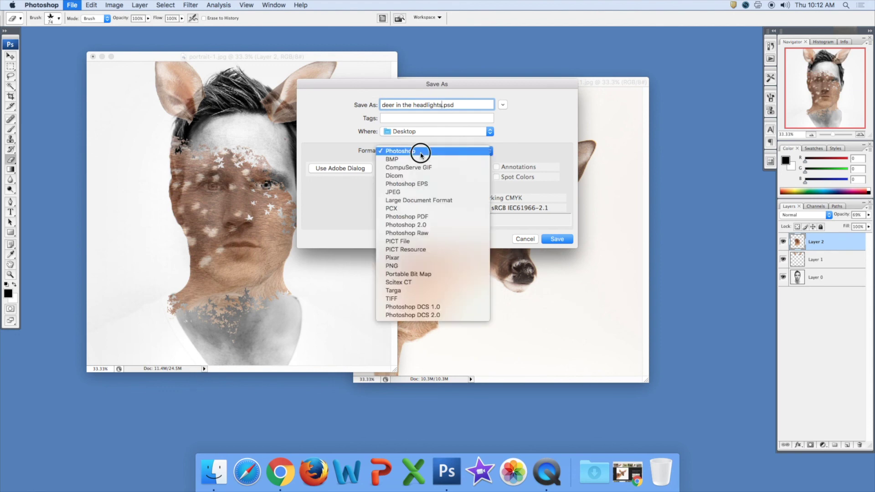
scroll(383, 187, down, 1)
click(385, 181)
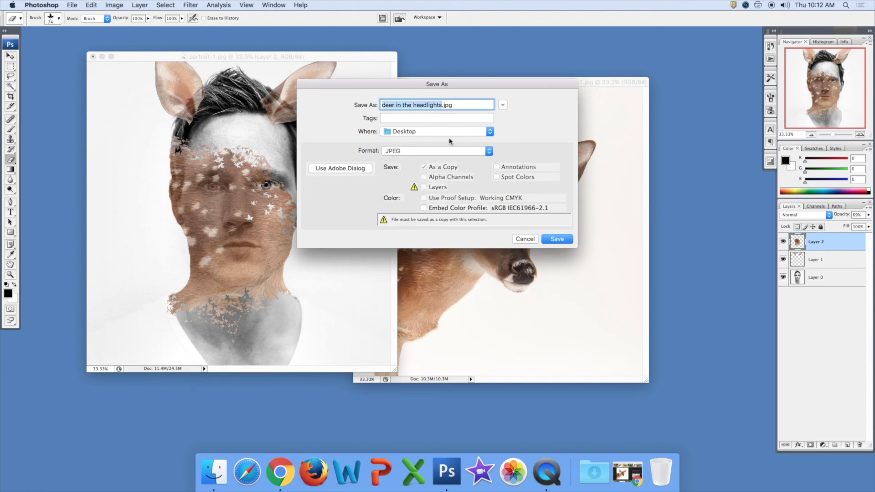
click(560, 242)
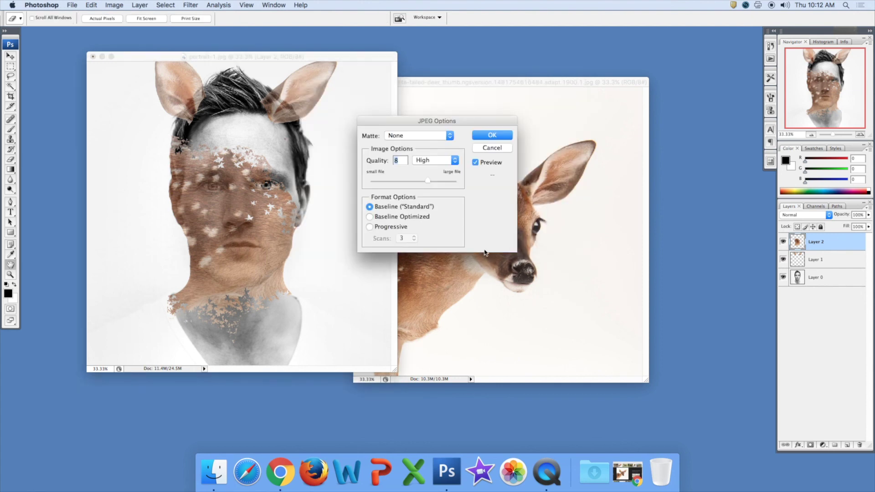
click(497, 135)
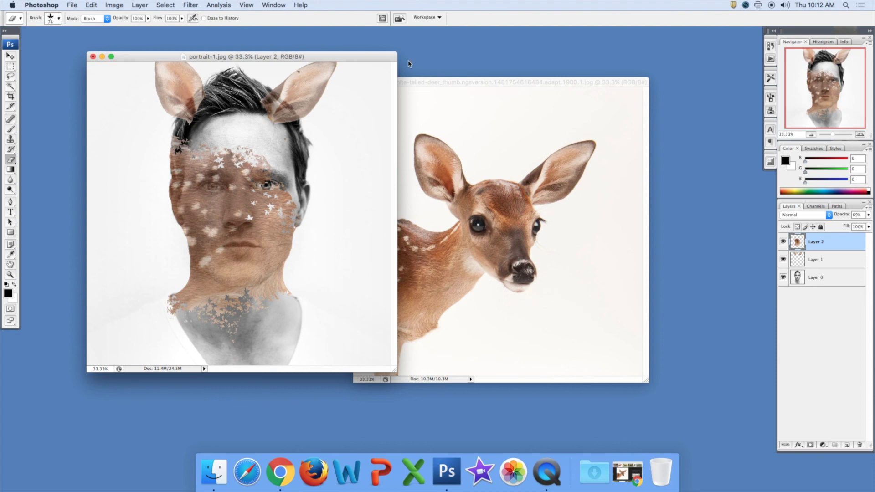
- Switch to Finder, move deer in the headlights.jpg to an empty part of the desktop, view it in Preview and close it
click(709, 192)
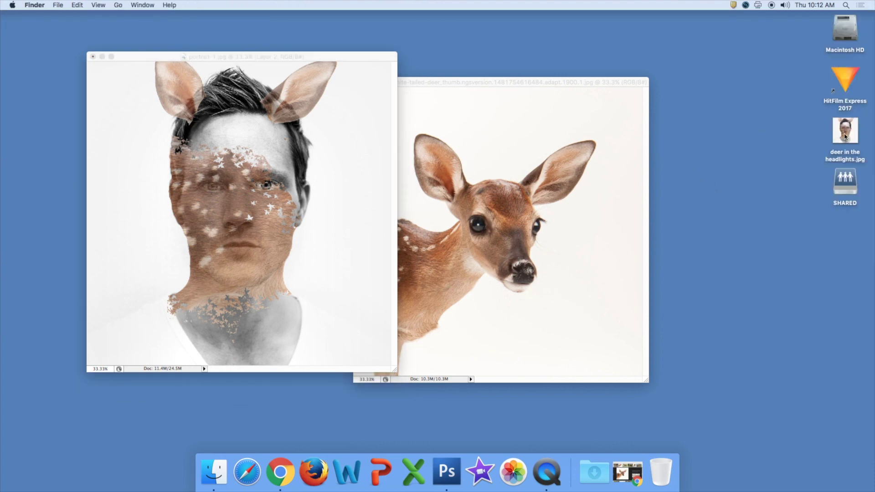
drag(846, 137, 763, 215)
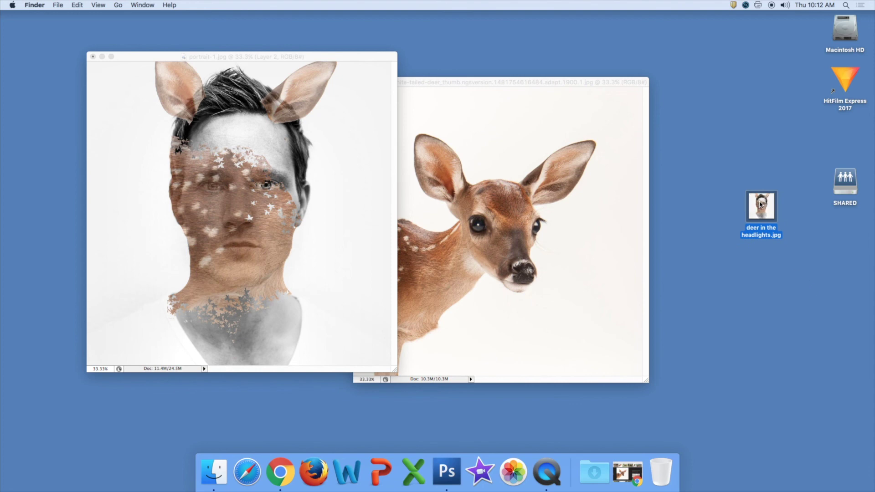
double_click(761, 204)
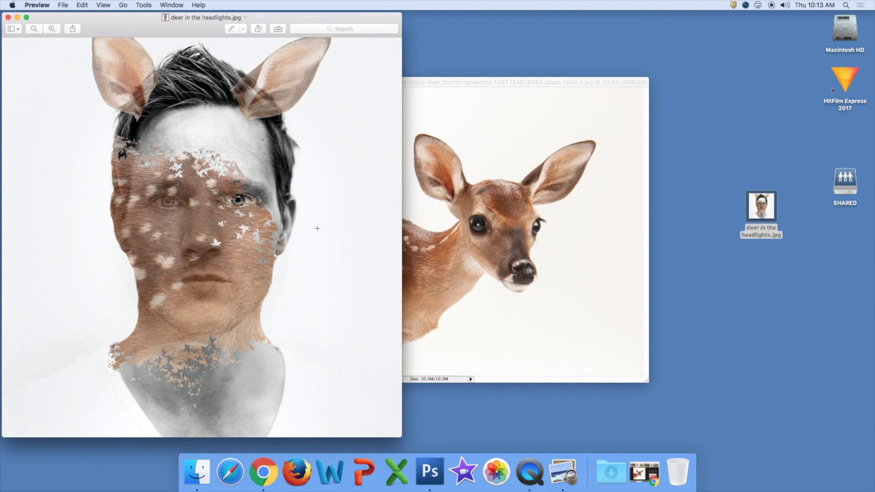
click(9, 18)
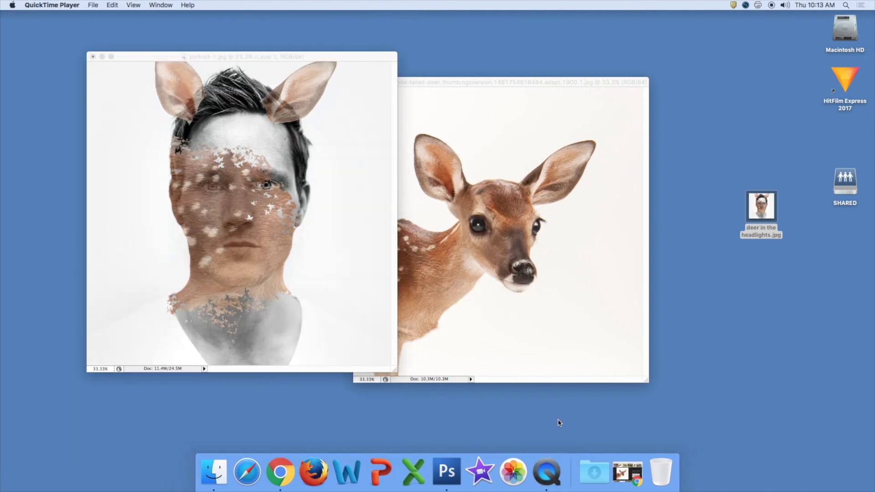